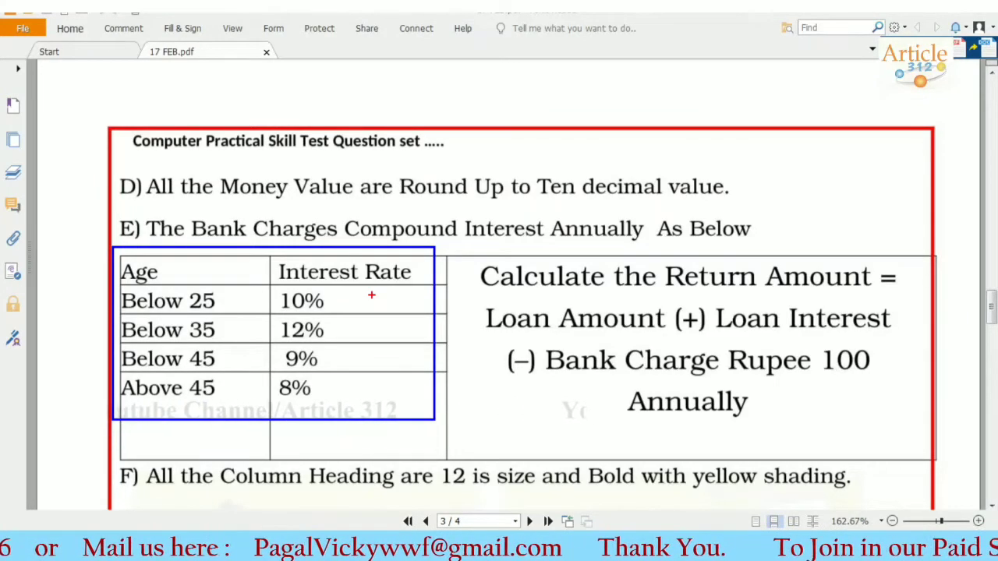
Review the PDF's age-based rate table and return amount rule, then select E3 in Excel to view its formula
drag(336, 202, 647, 250)
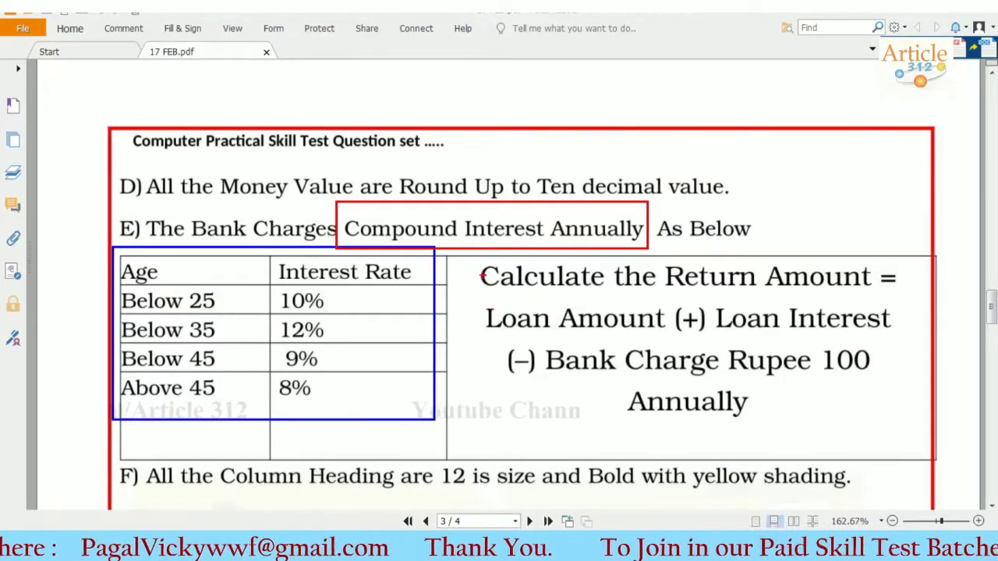
drag(478, 268, 904, 289)
drag(476, 305, 894, 334)
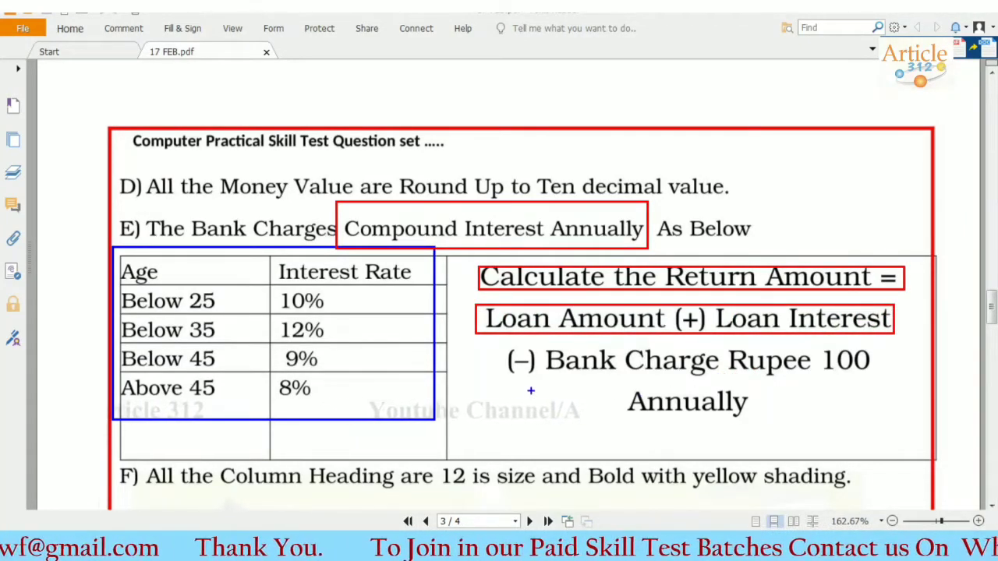
drag(498, 343, 881, 425)
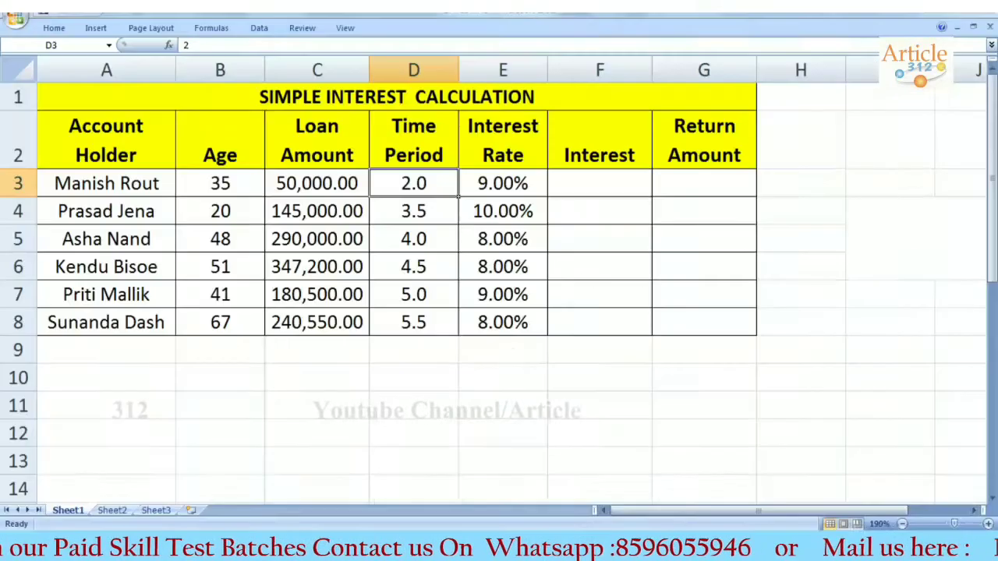
click(532, 187)
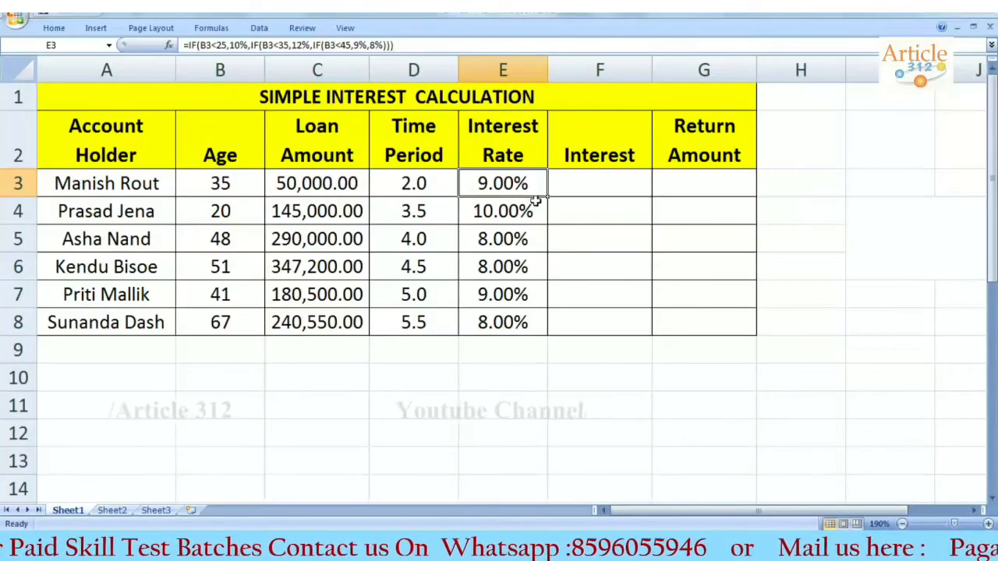
Copy E3's nested IF formula text and paste it as plain text into D10
drag(393, 44, 177, 45)
key(ctrl+c)
key(Return)
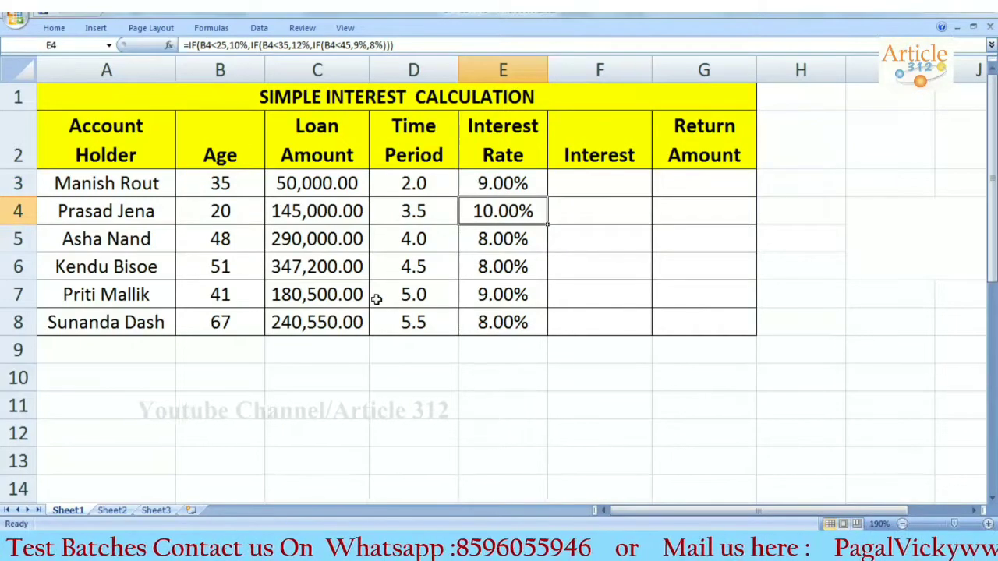
double_click(402, 375)
key(ctrl+v)
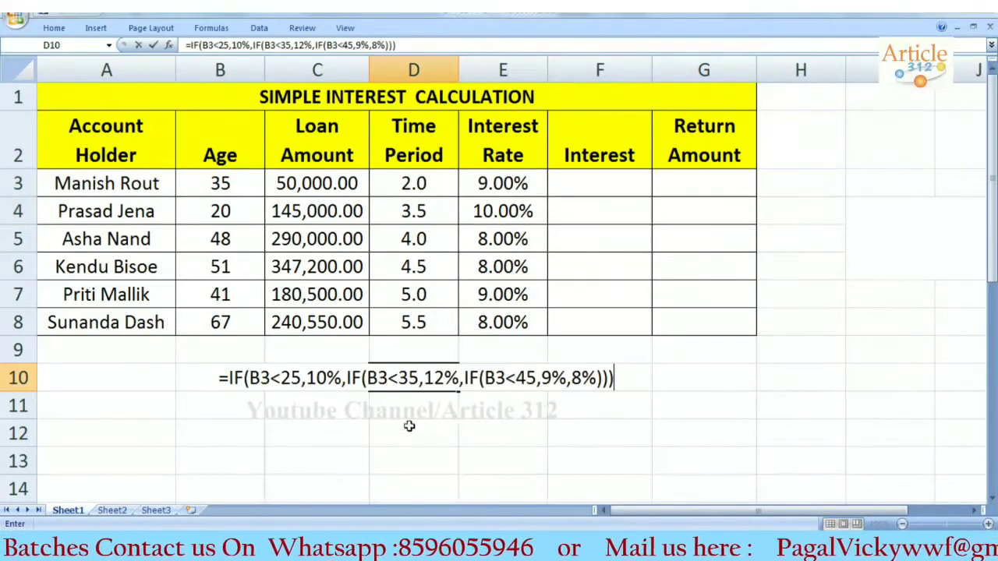
key(Return)
key(Return)
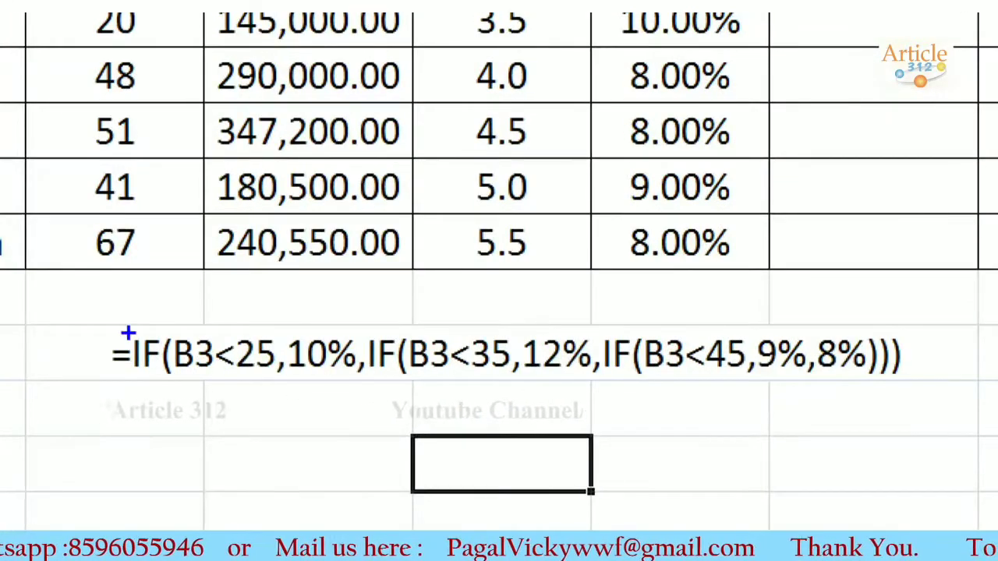
mouse_move(212, 363)
mouse_down()
mouse_move(237, 407)
mouse_move(637, 418)
mouse_up()
drag(945, 433, 949, 389)
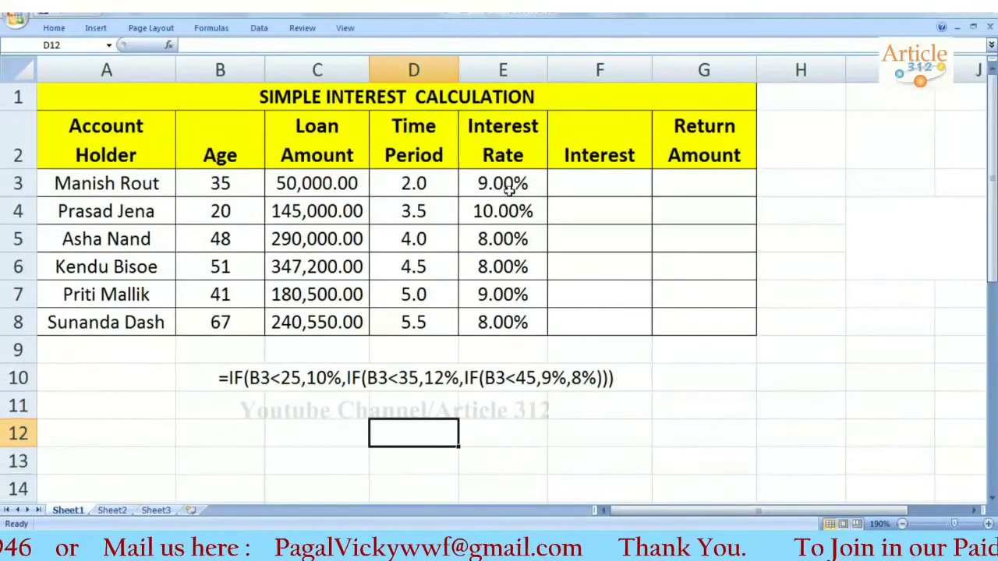
click(508, 187)
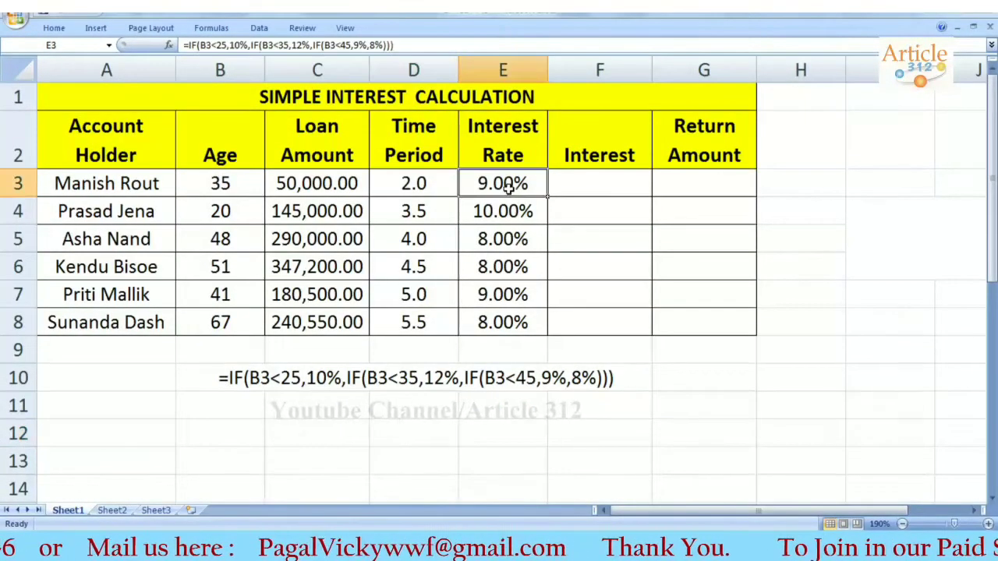
Format the interest rates E3:E8 as Percentage with 2 decimal places
click(508, 202)
click(510, 188)
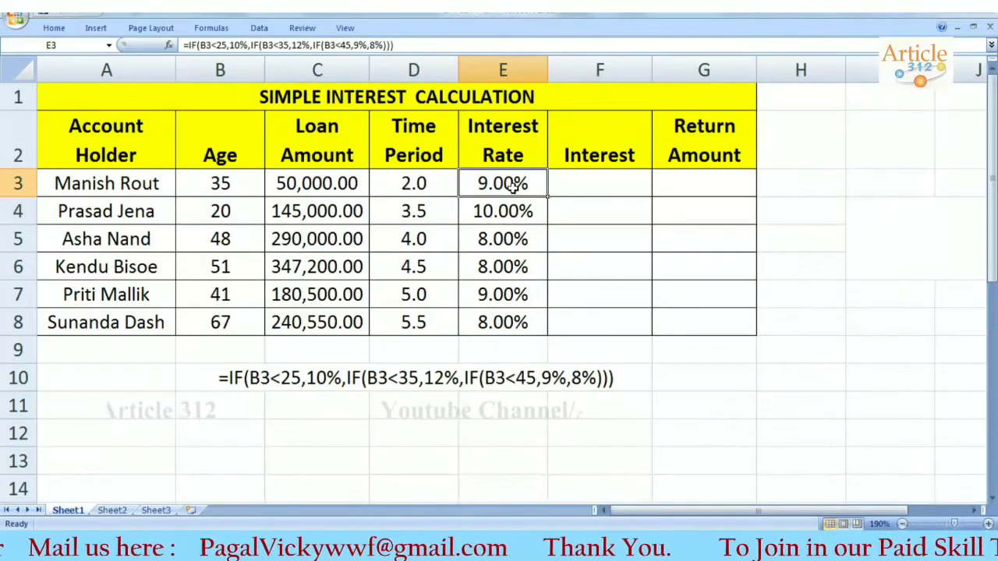
shift+click(508, 322)
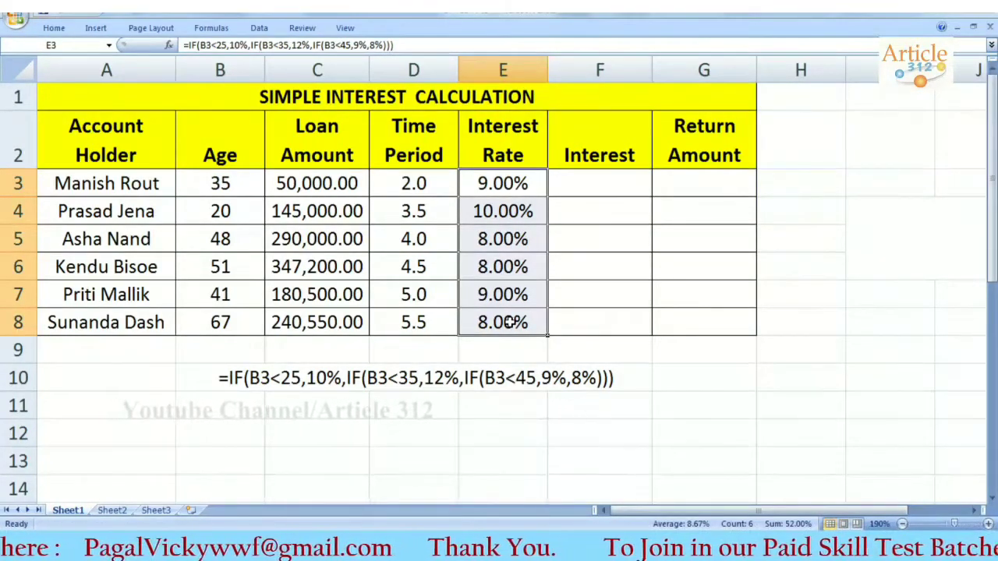
key(ctrl+1)
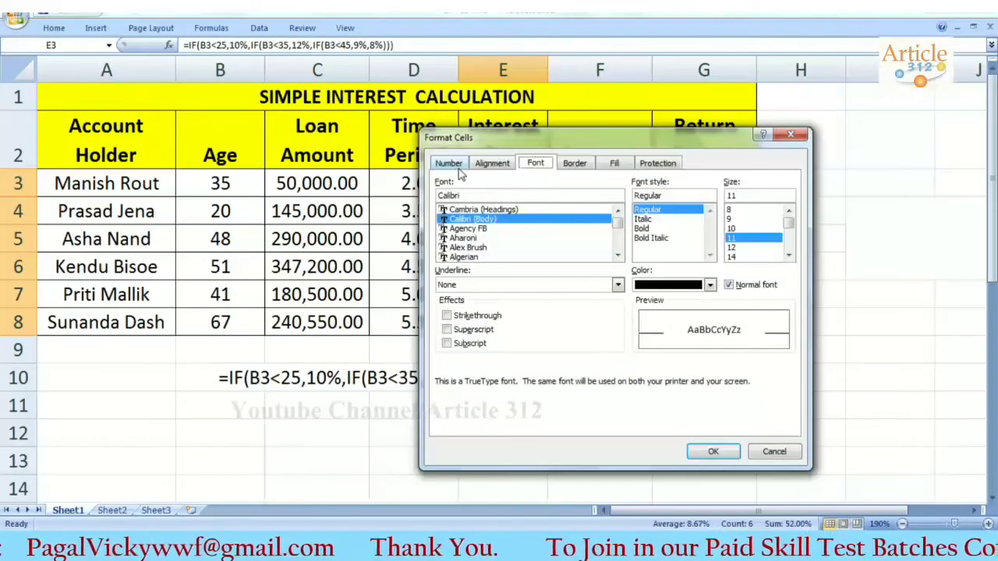
click(452, 163)
click(468, 300)
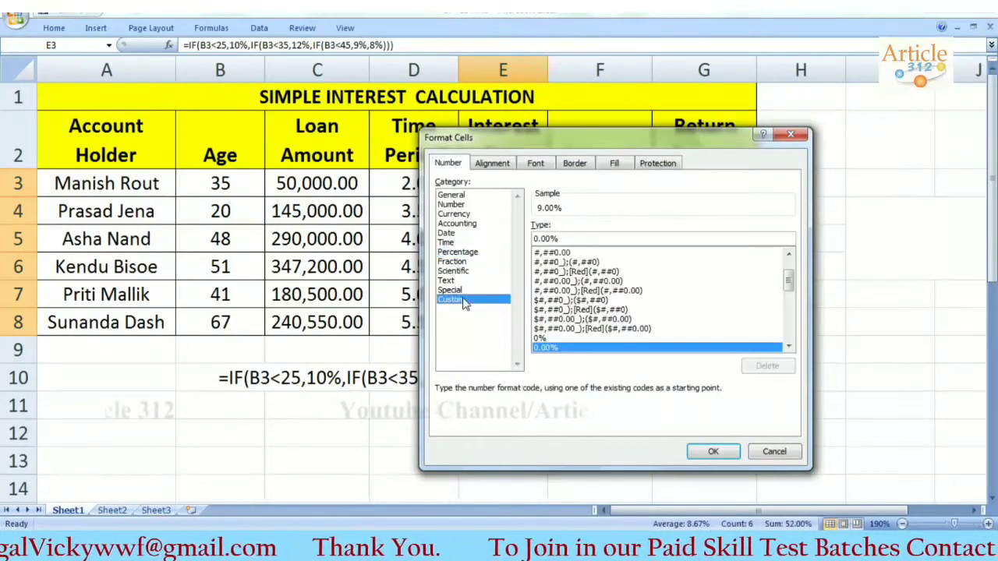
click(485, 253)
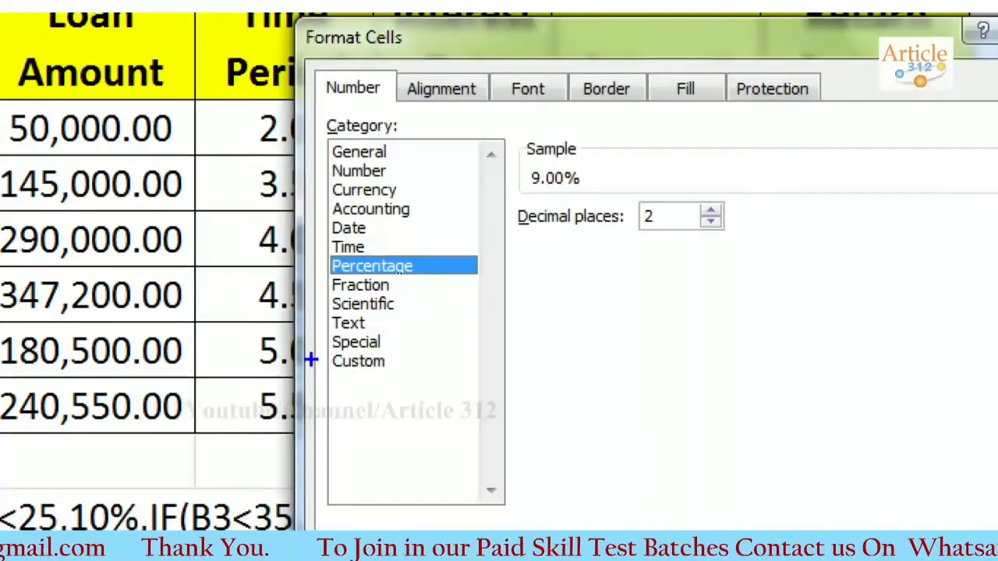
drag(317, 353, 399, 381)
mouse_move(327, 251)
mouse_down()
mouse_move(379, 278)
mouse_move(482, 277)
mouse_up()
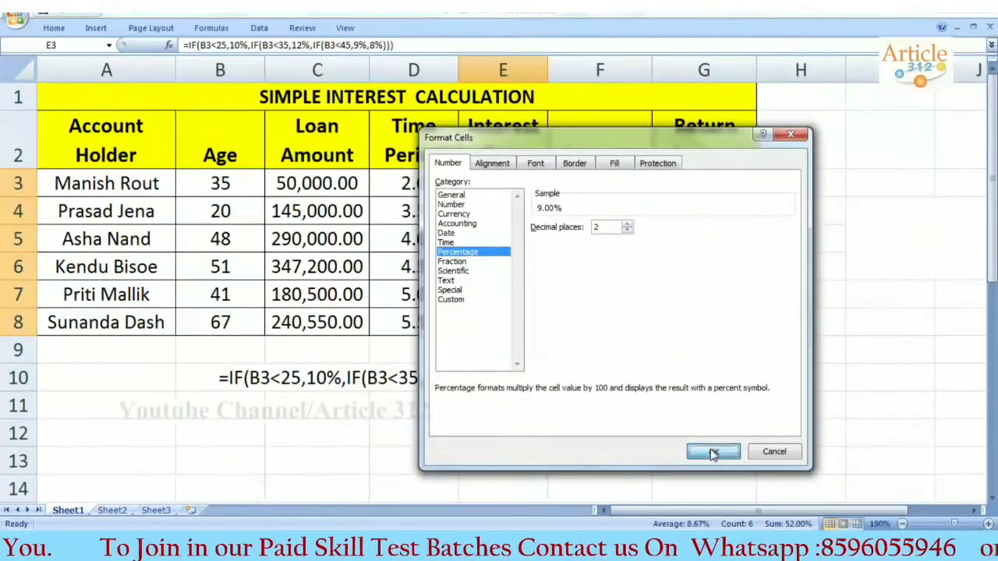
click(712, 452)
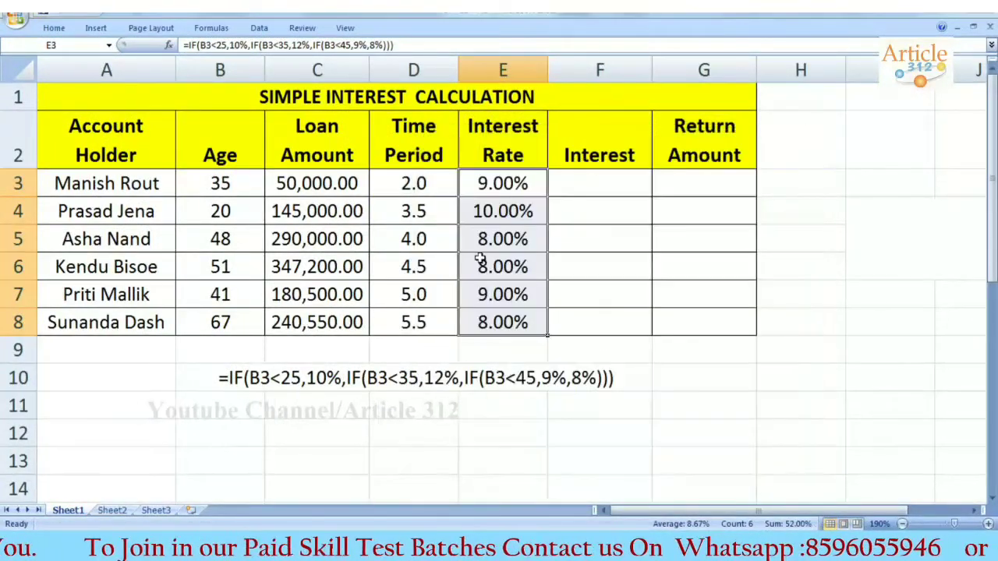
Begin the Interest formula in F3 by entering an equals sign
click(610, 179)
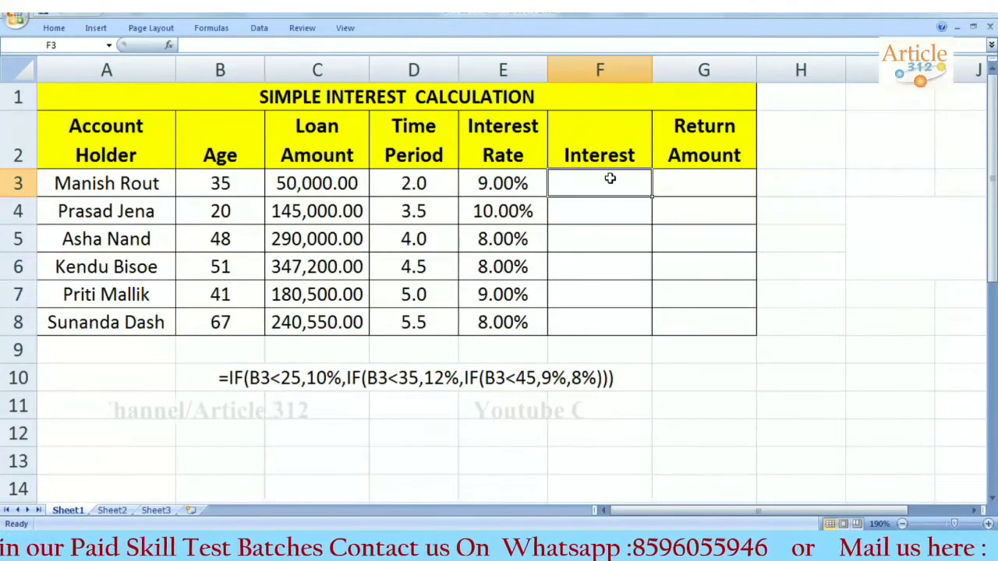
double_click(599, 187)
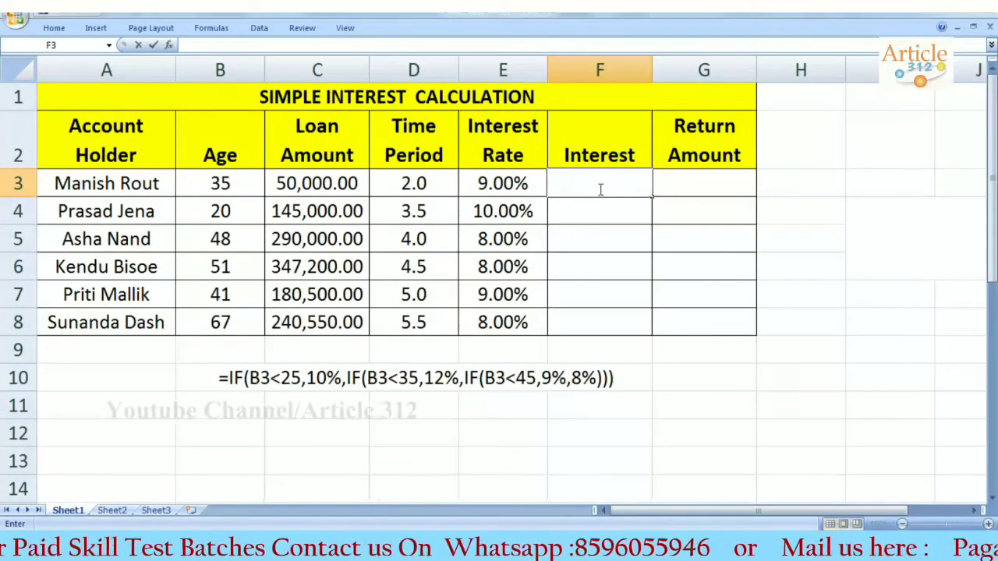
text(=)
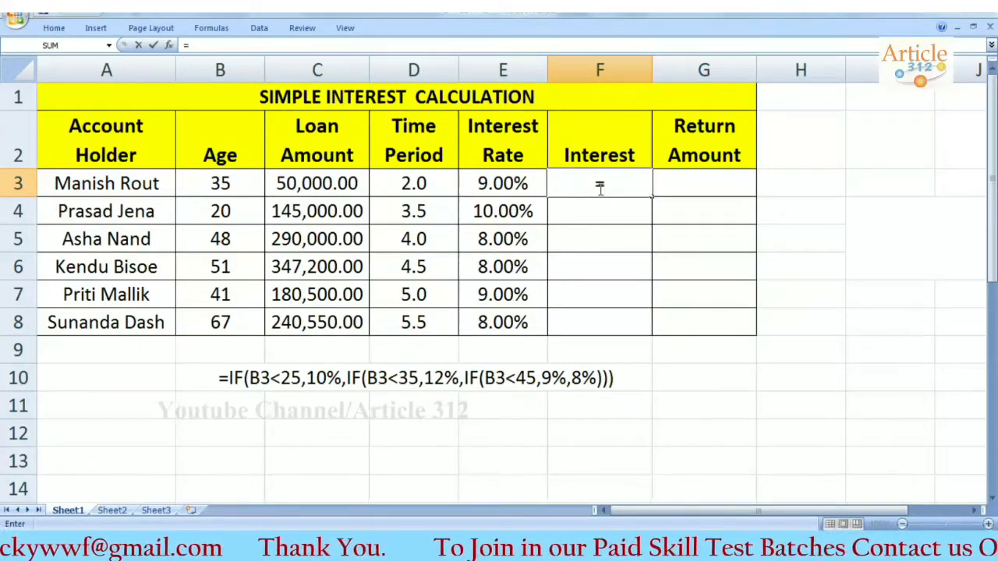
Enter =C3*(1+E3)^D3 in F3 and fill it down to F8
click(328, 183)
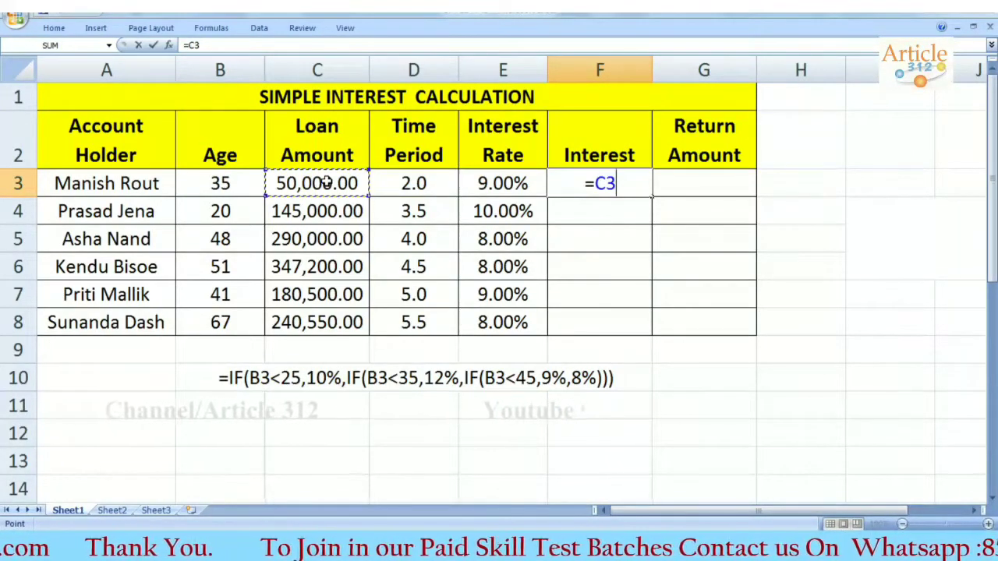
text(*)
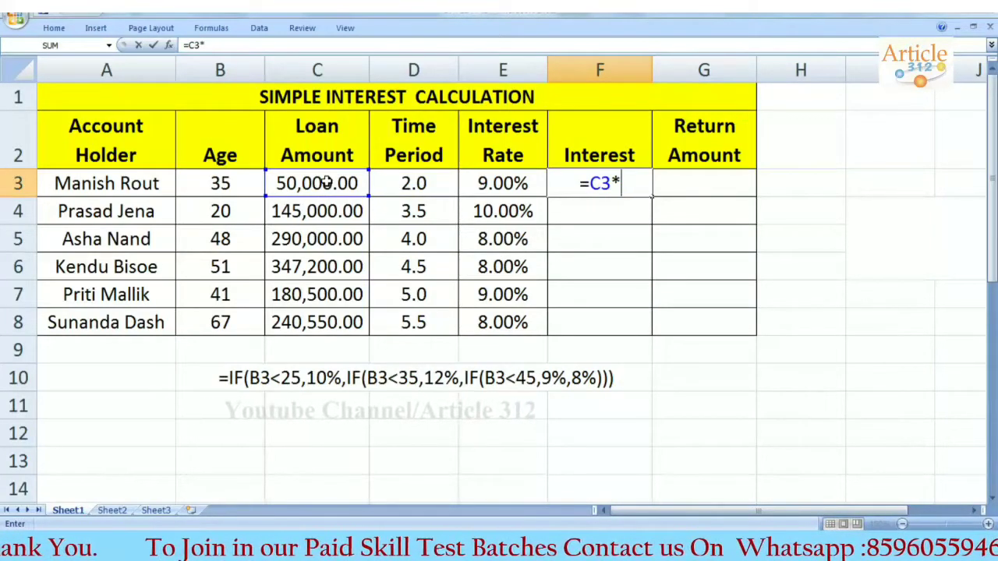
text(()
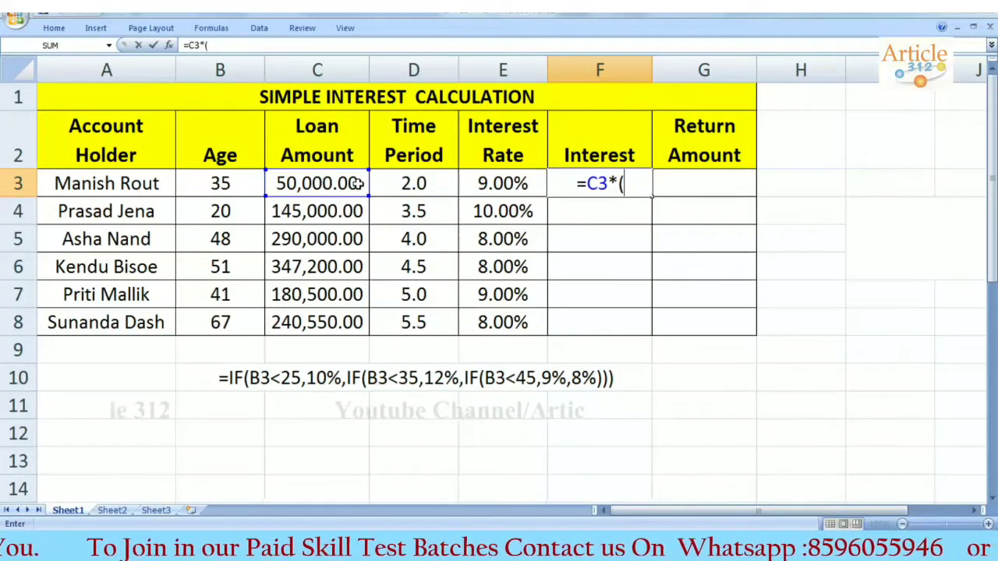
text(1+)
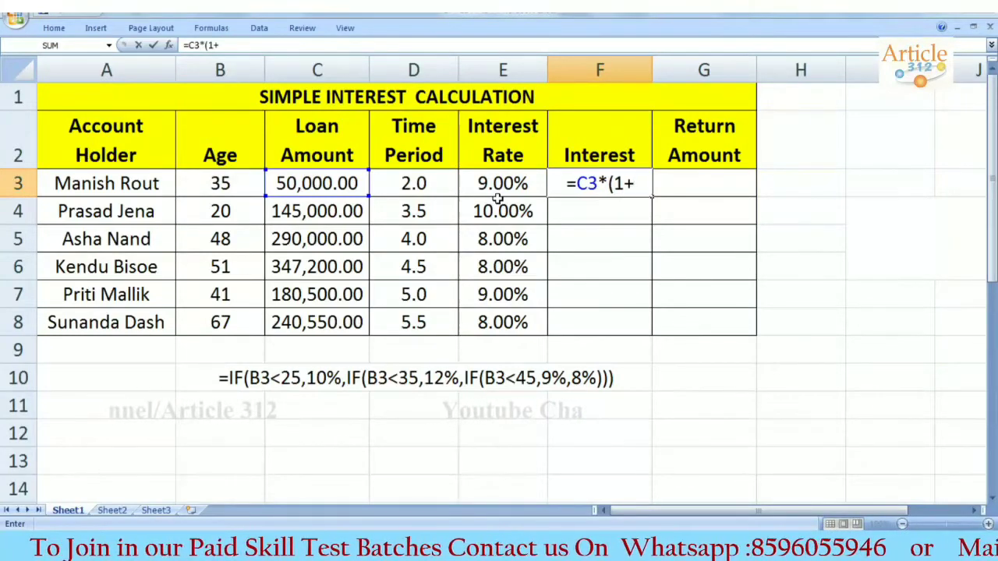
click(508, 184)
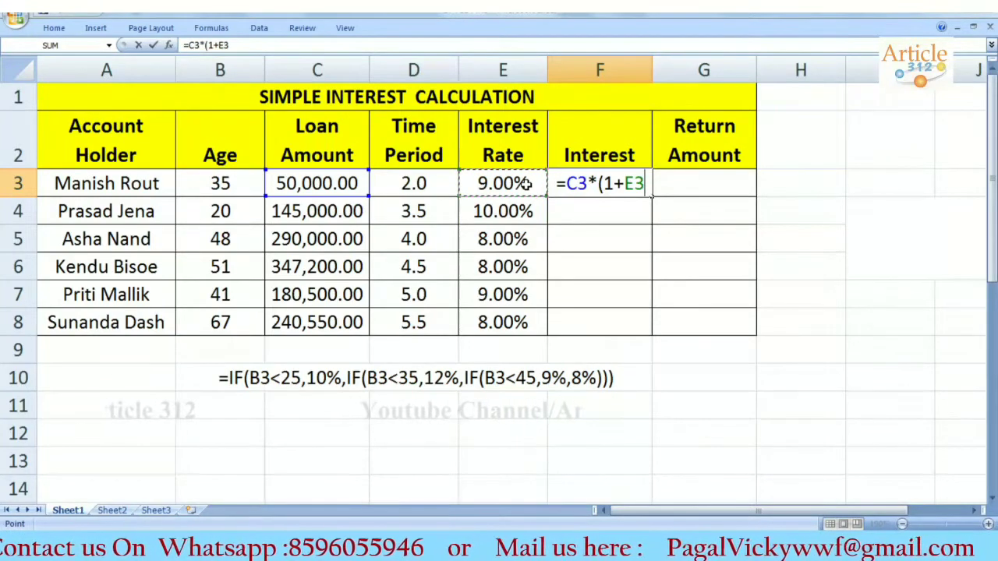
text())
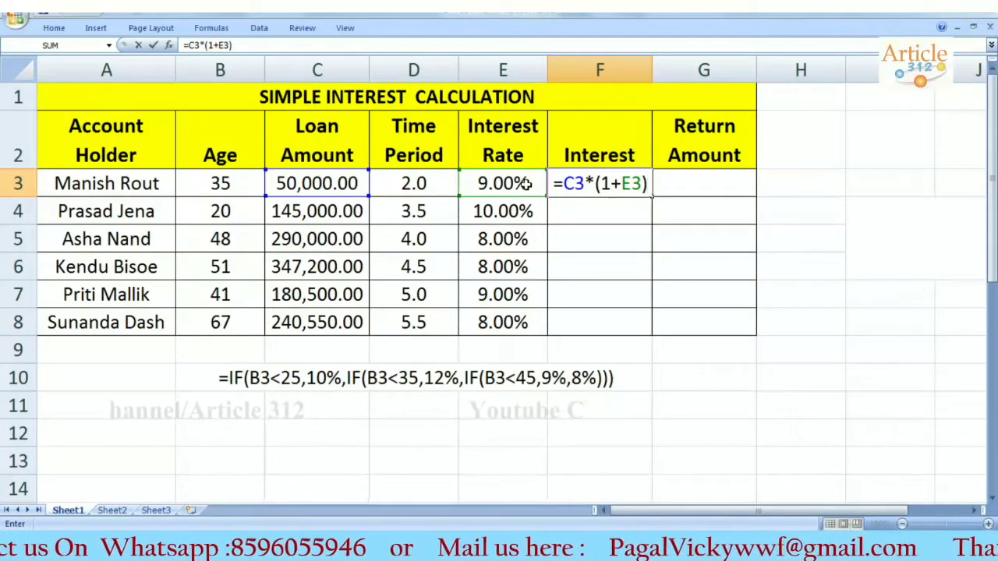
text(^)
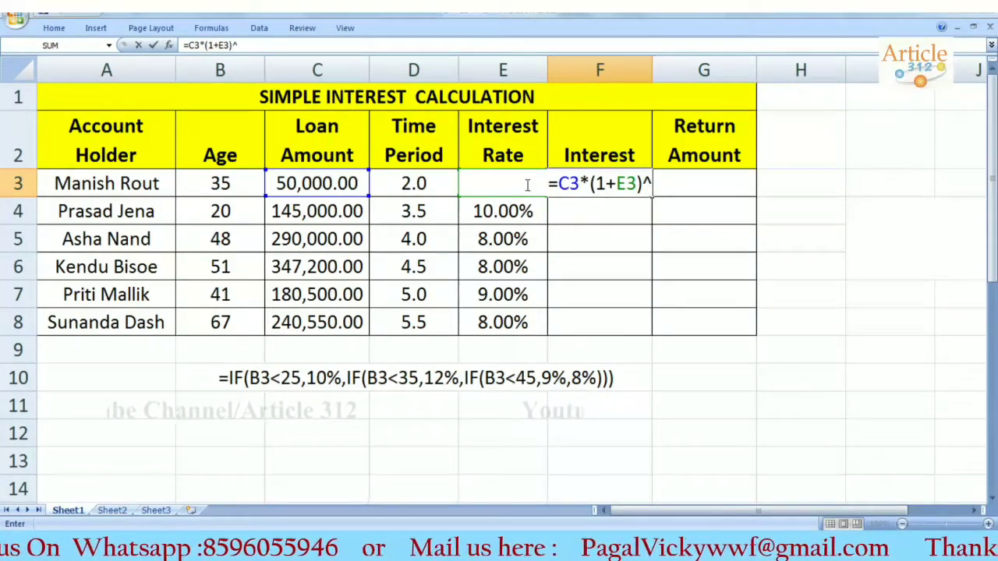
click(407, 183)
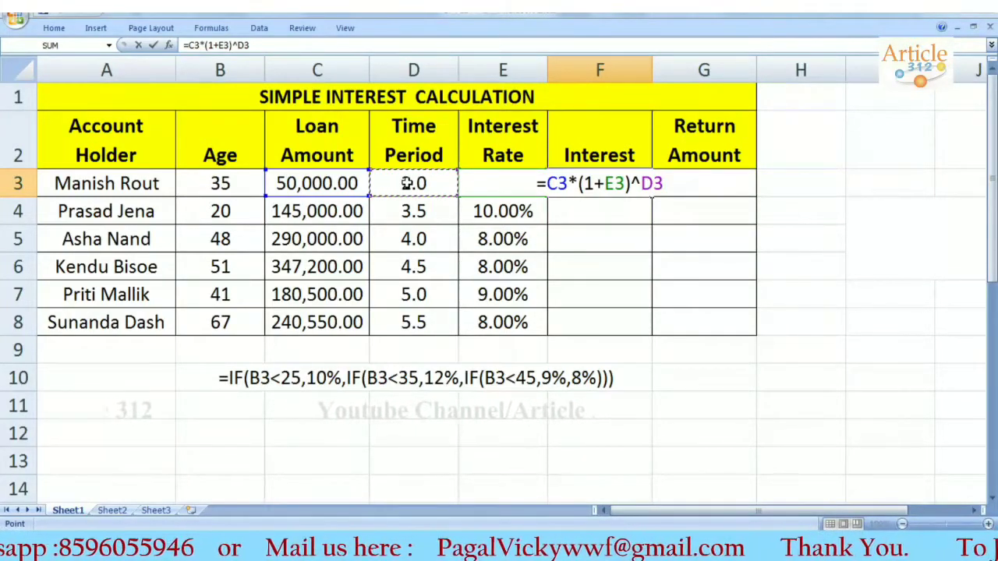
key(Return)
click(642, 187)
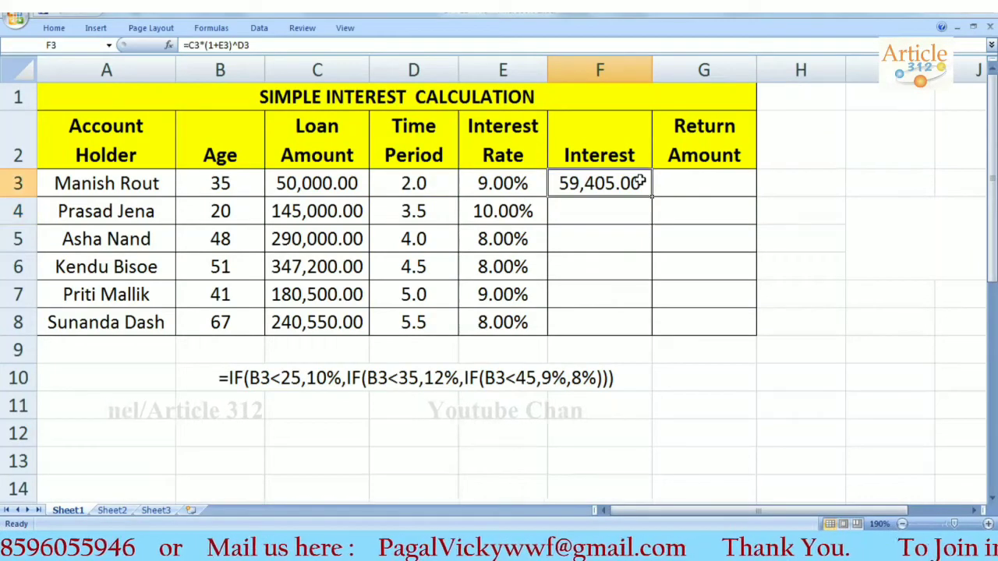
drag(651, 196, 653, 334)
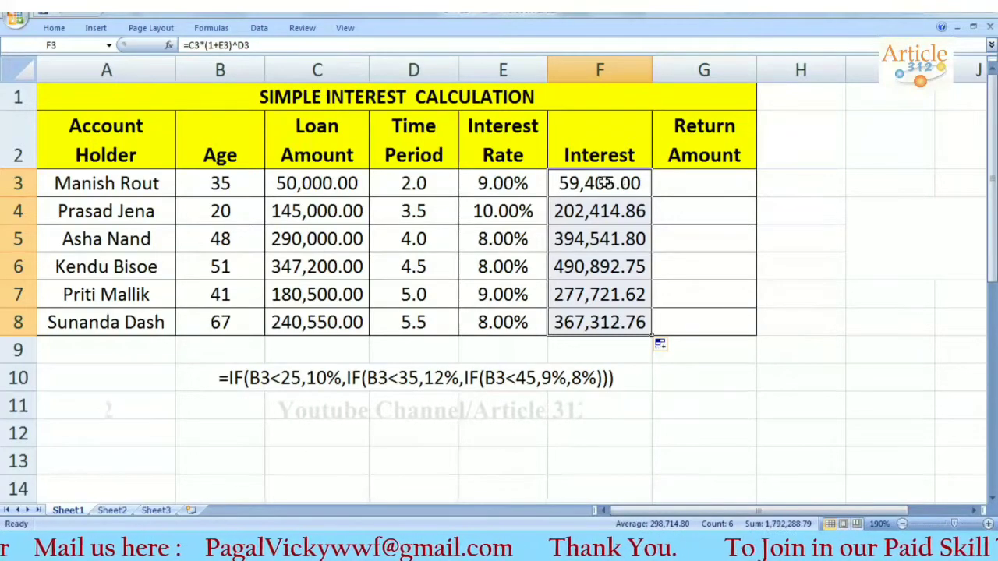
Change F3's formula to =C3*(1+E3)^D3-C3 and fill it down to F8
double_click(607, 183)
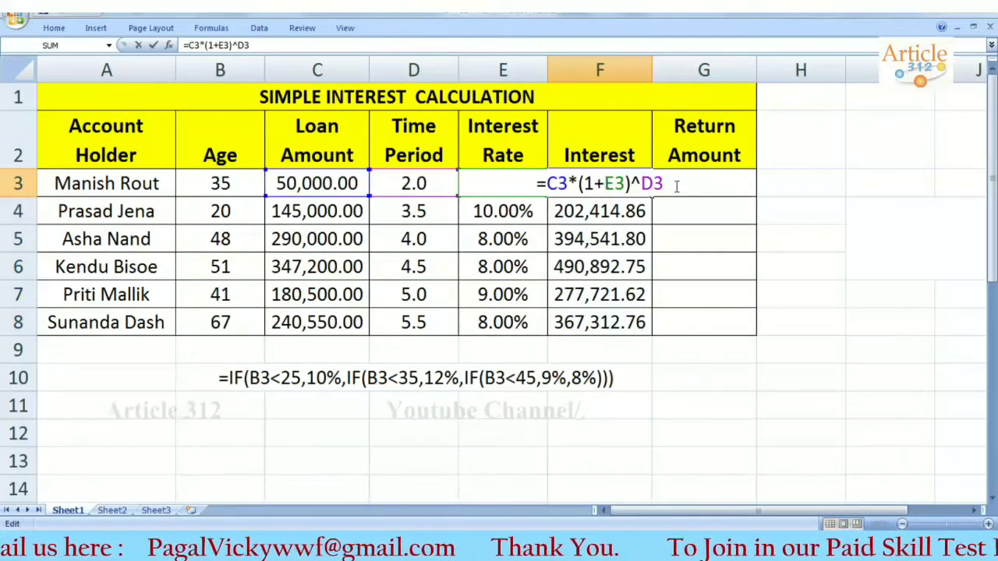
text(-)
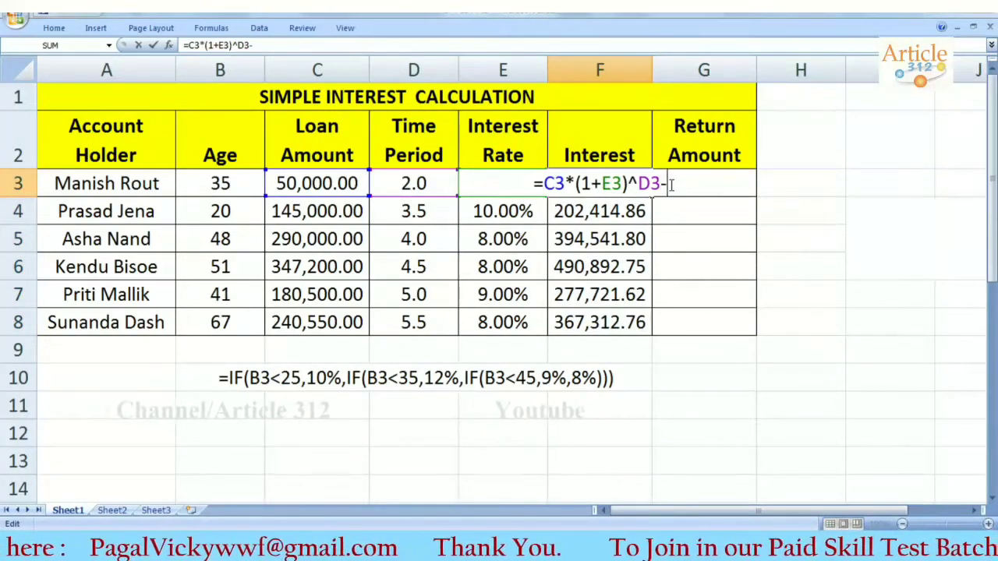
click(347, 182)
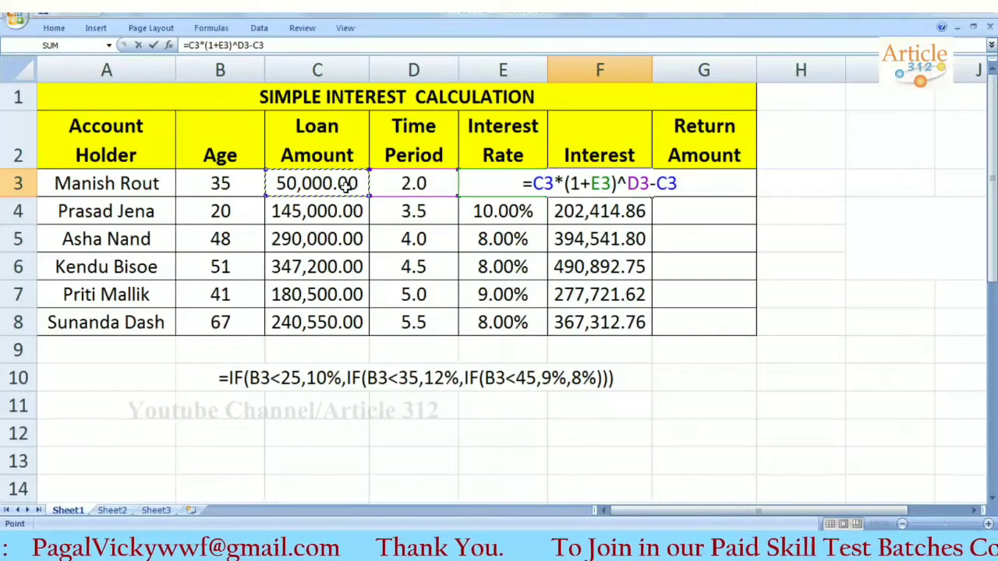
key(Return)
click(618, 180)
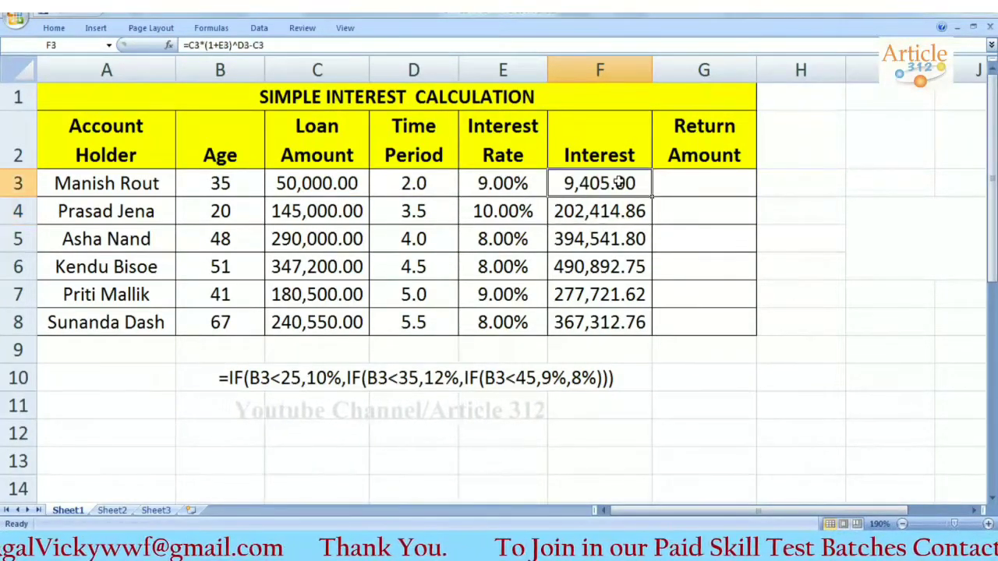
drag(652, 202, 649, 336)
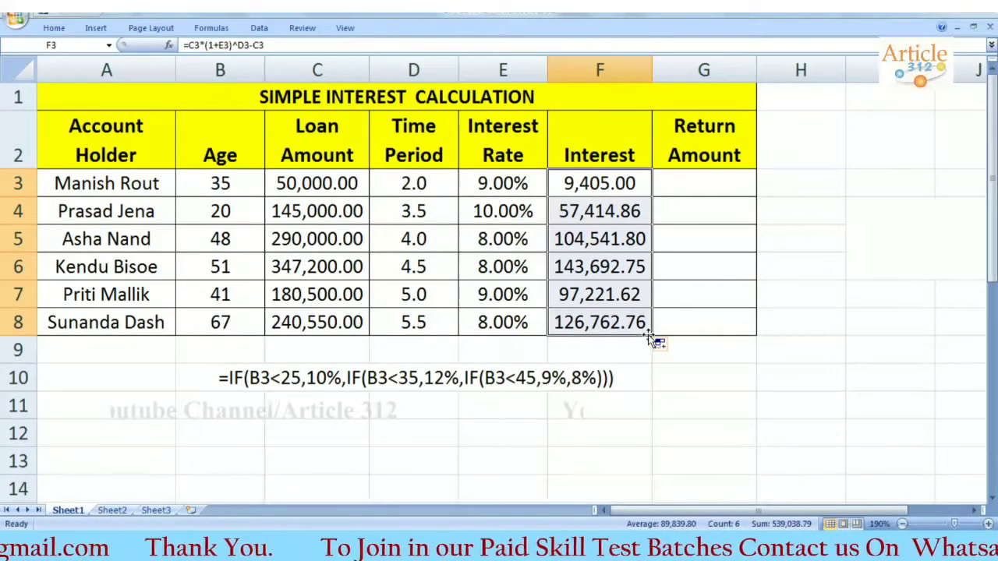
Format F3:F8 as Number with 2 decimal places and a 1000 separator
key(ctrl+1)
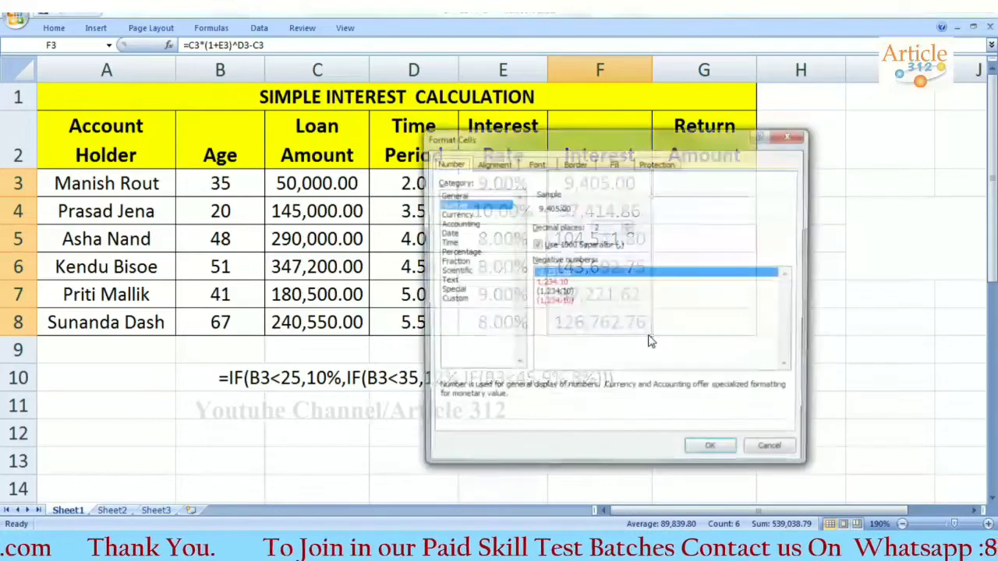
drag(593, 117, 612, 99)
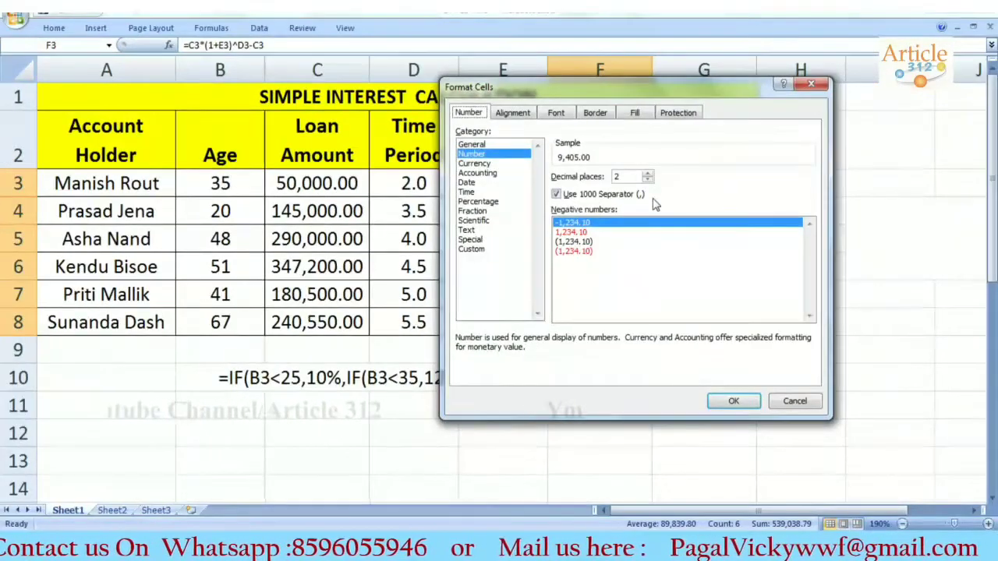
click(732, 400)
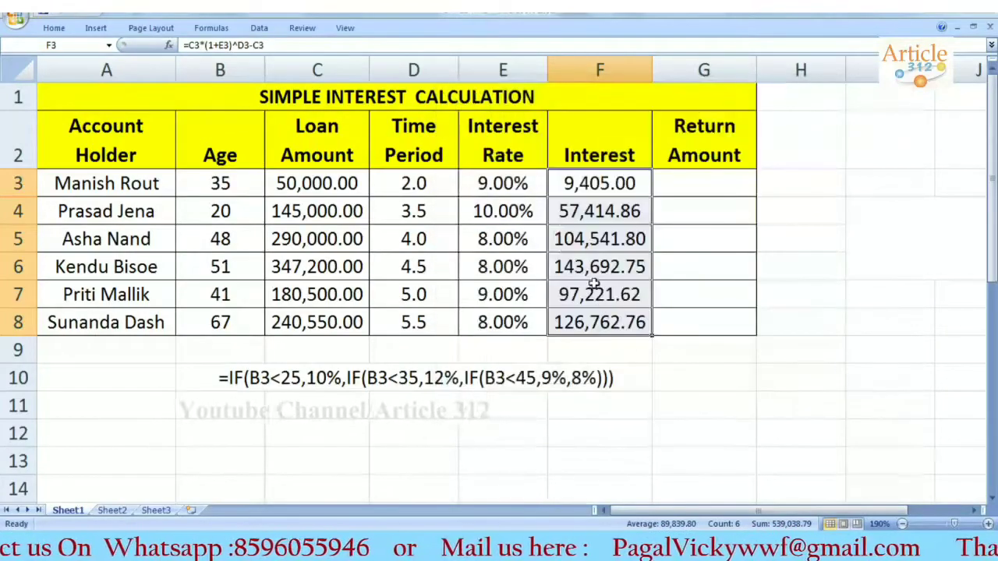
click(685, 182)
key(BackSpace)
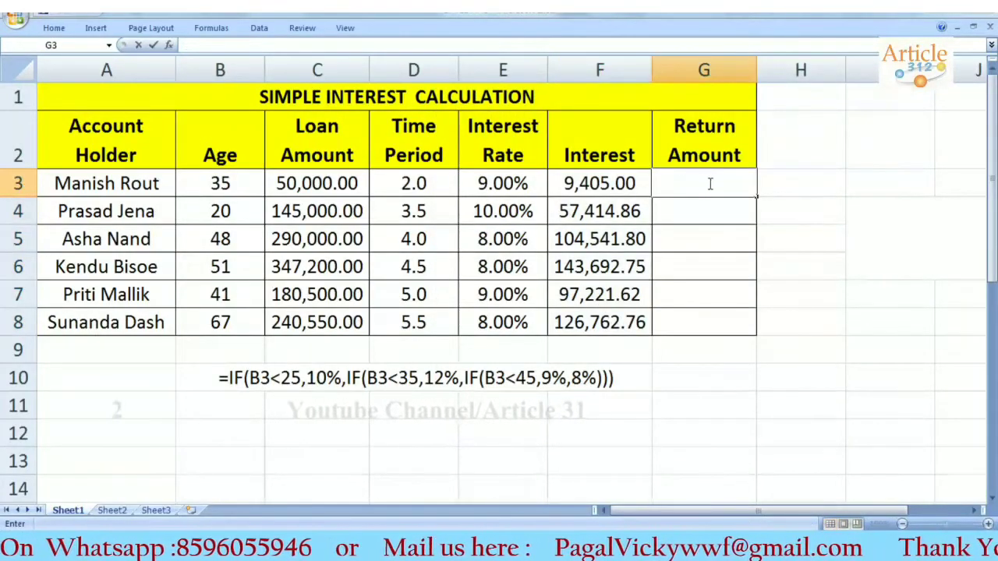
click(697, 207)
click(697, 183)
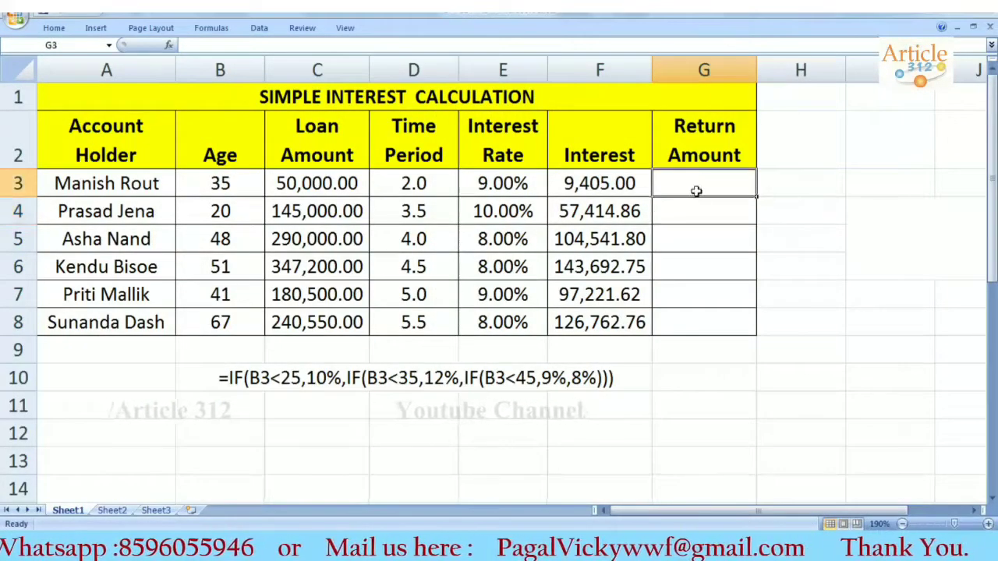
key(alt+Tab)
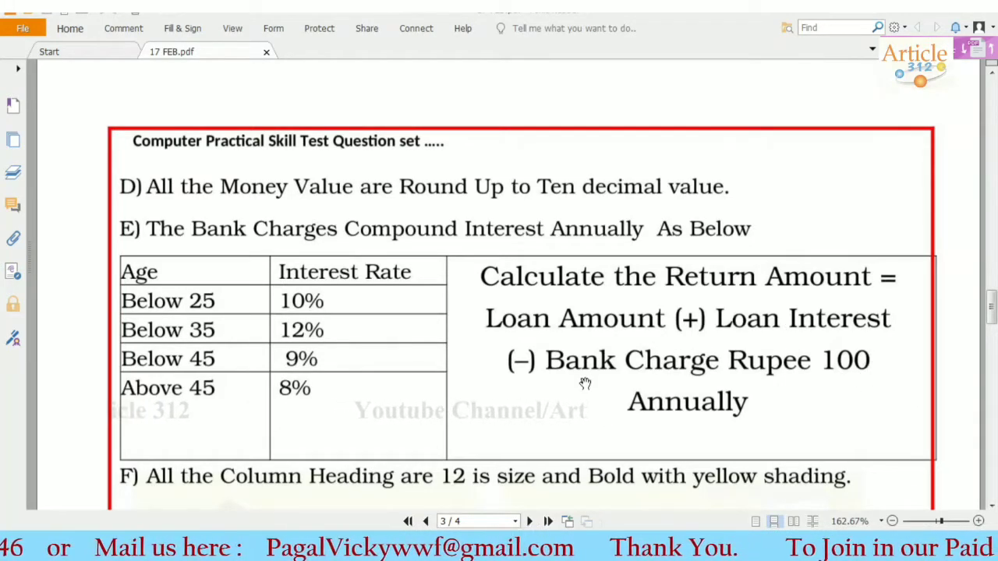
key(alt+Tab)
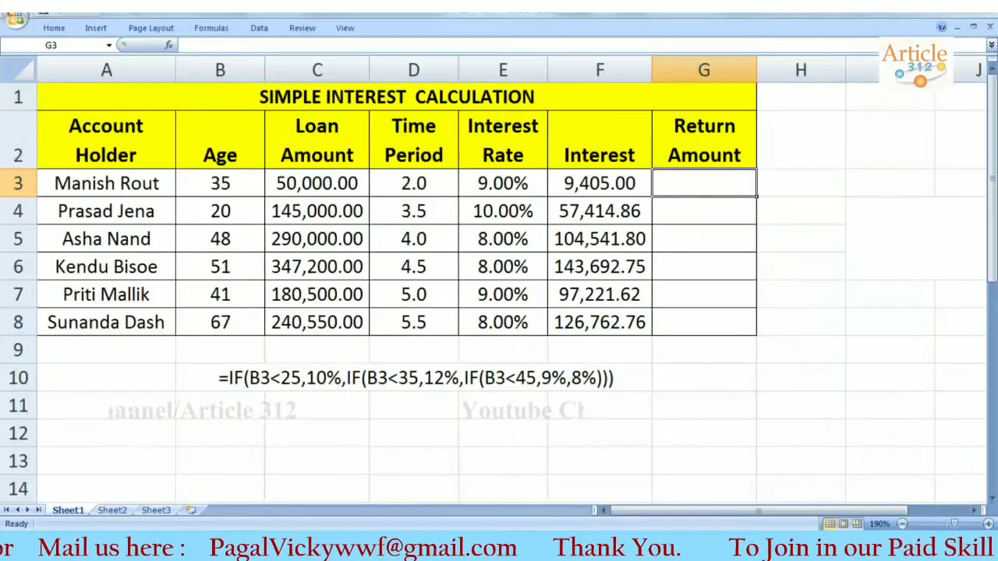
Enter =(C3+F3)-(100*D3) in G3 and fill it down through G8
text(=)
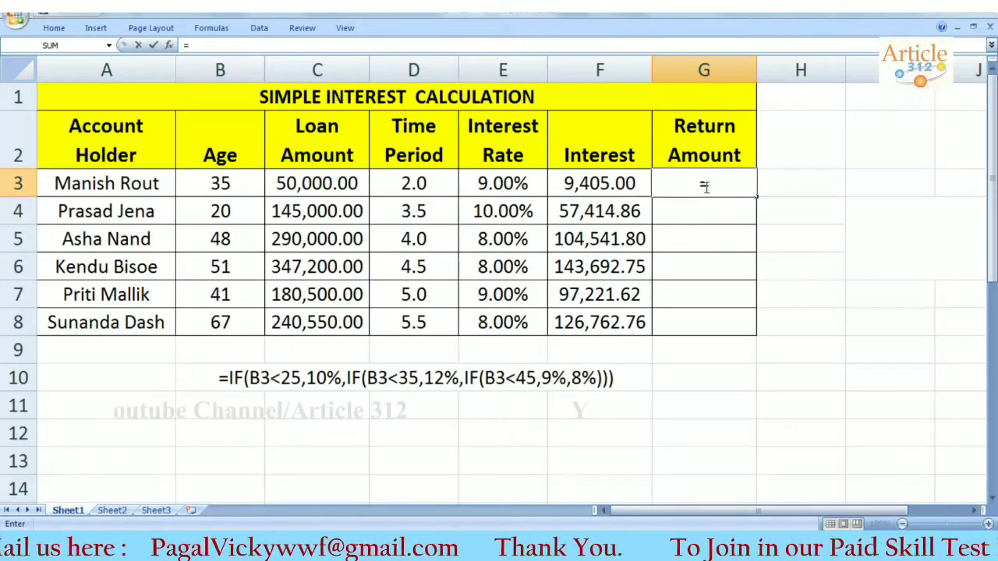
text(()
click(343, 183)
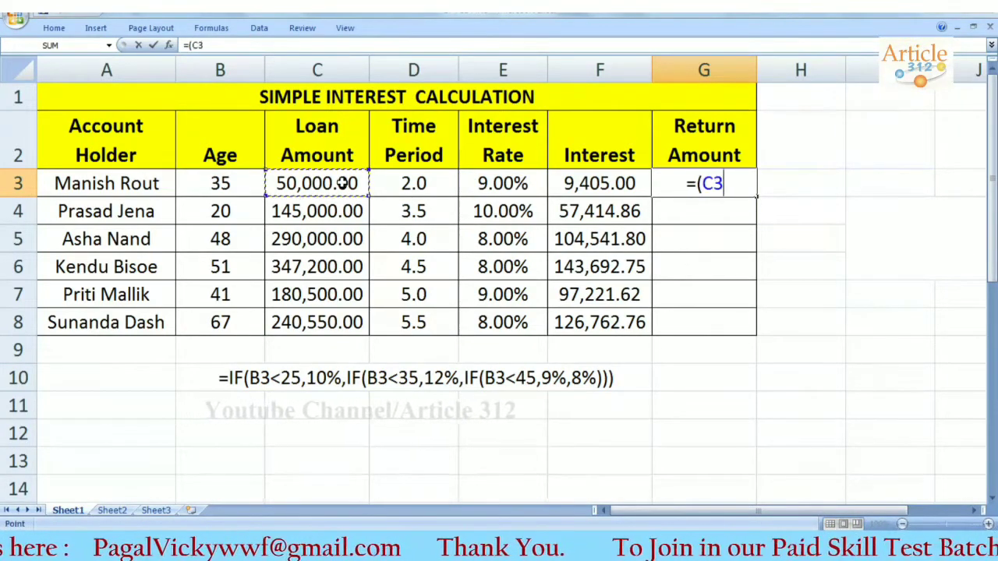
text(+)
click(600, 183)
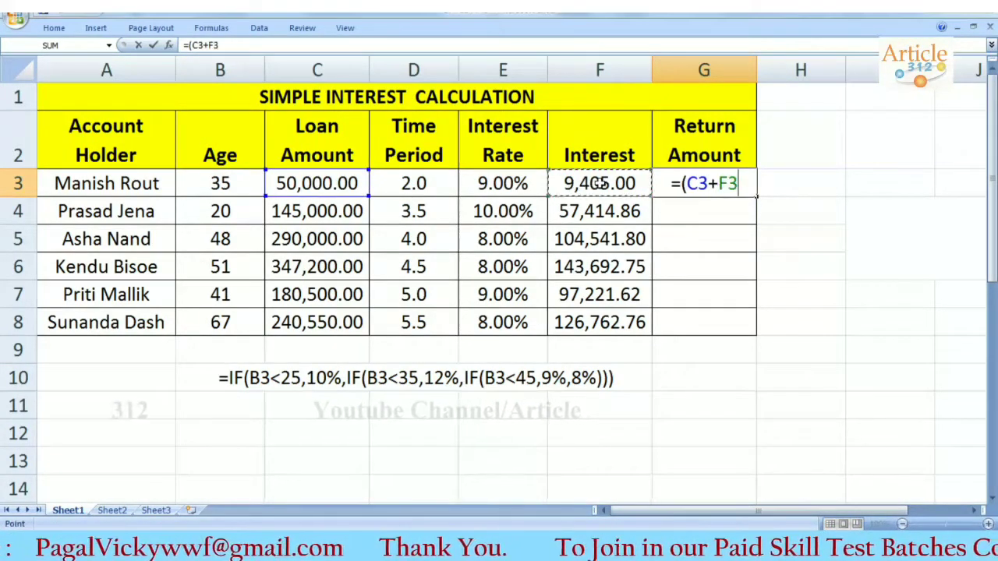
text()-)
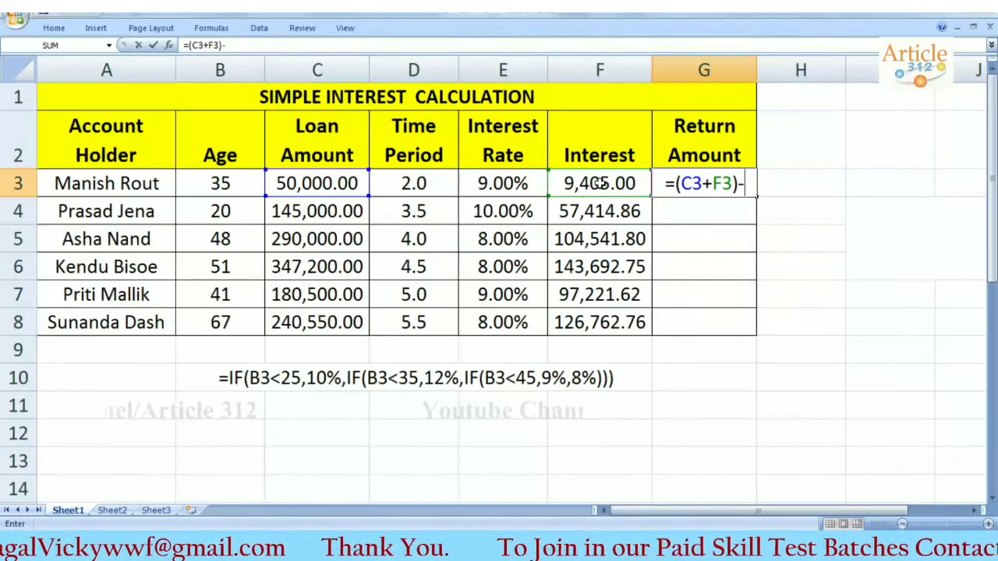
text(()
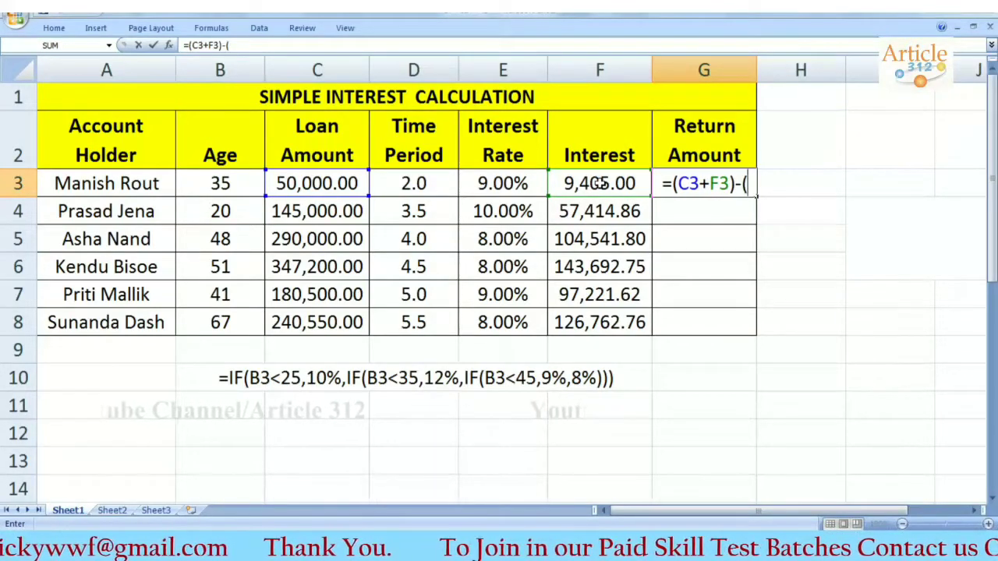
text(100*)
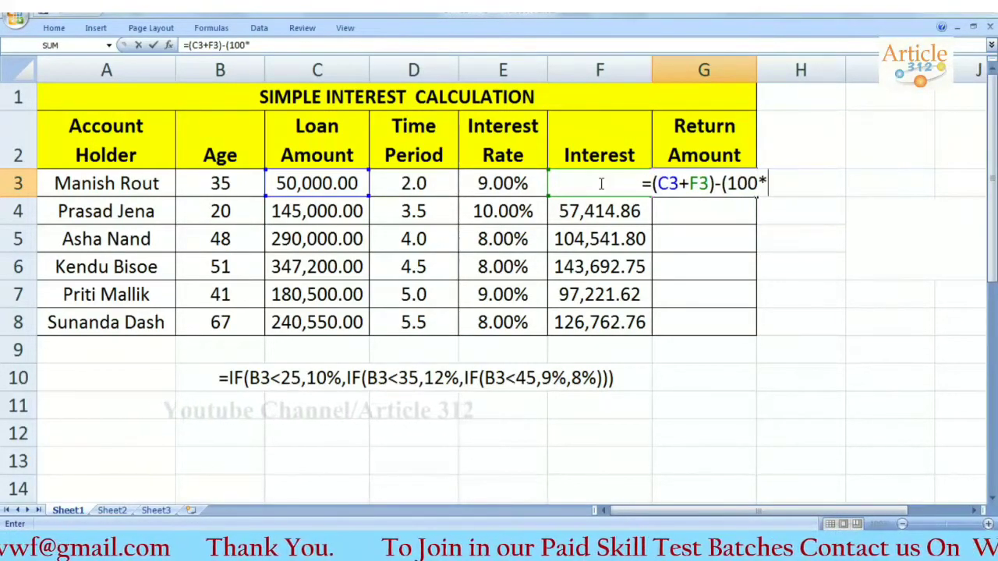
click(428, 183)
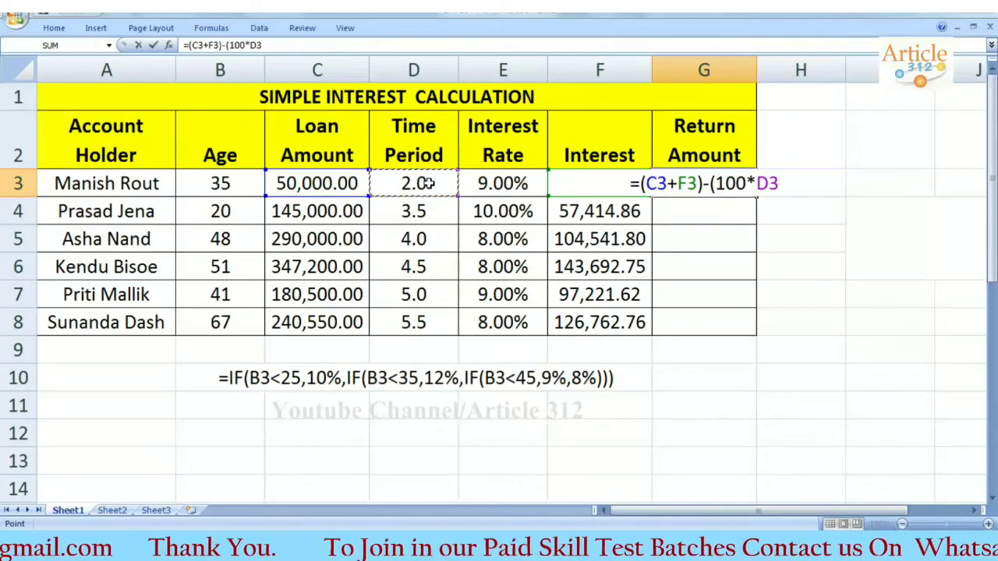
text())
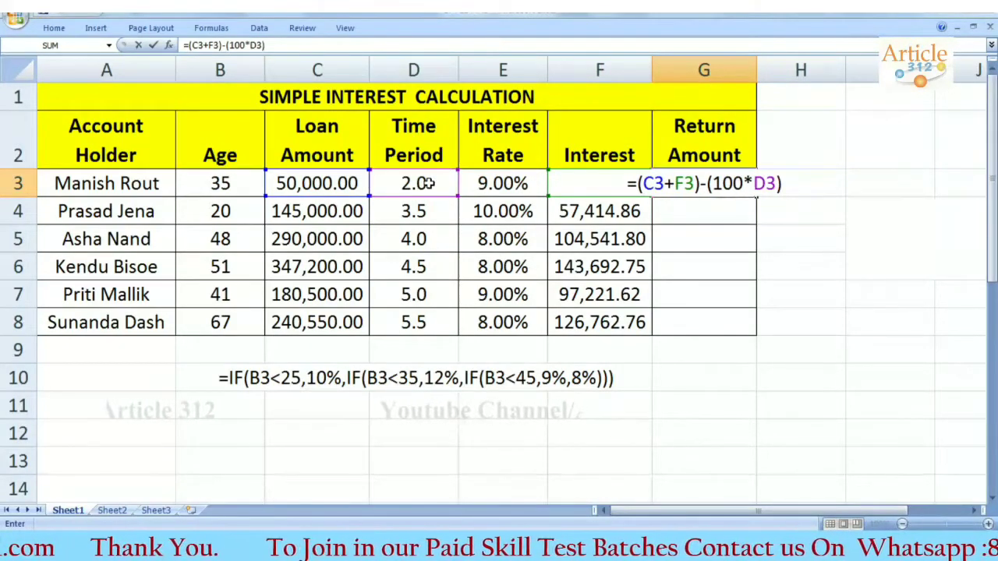
key(Return)
click(733, 179)
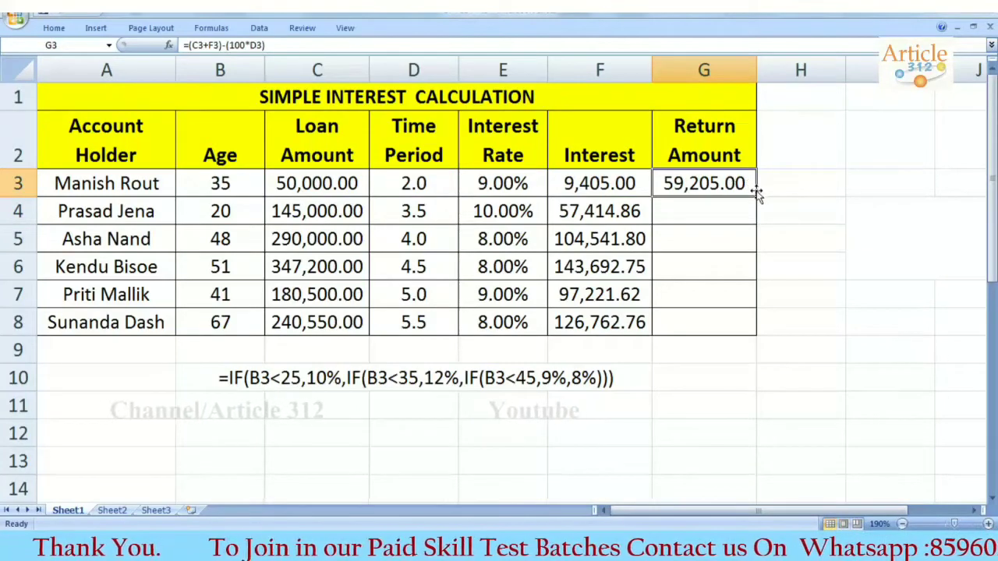
drag(755, 198, 753, 328)
double_click(728, 184)
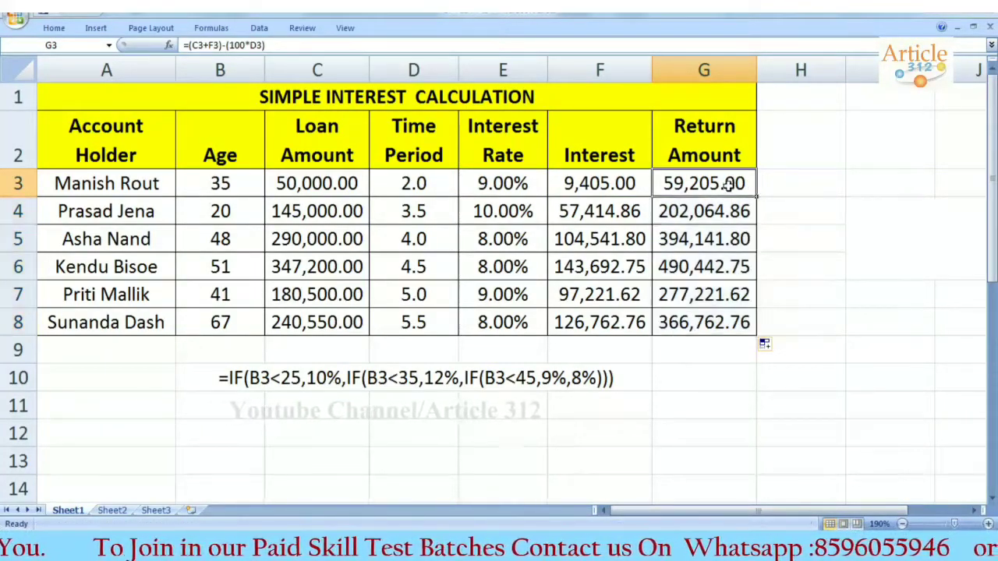
Delete the -(100*D3) charge from G3, leaving =(C3+F3)
drag(702, 184, 776, 184)
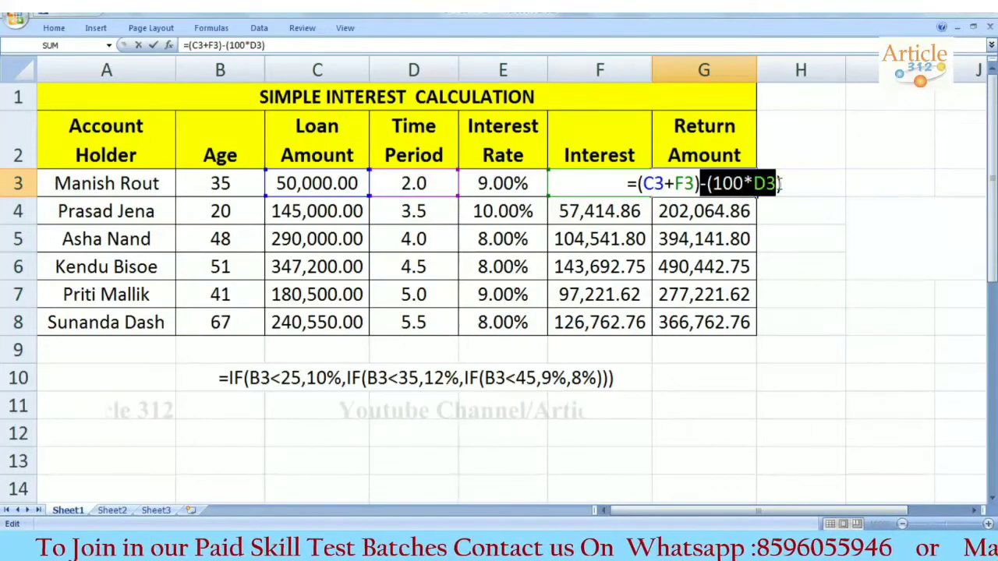
key(Delete)
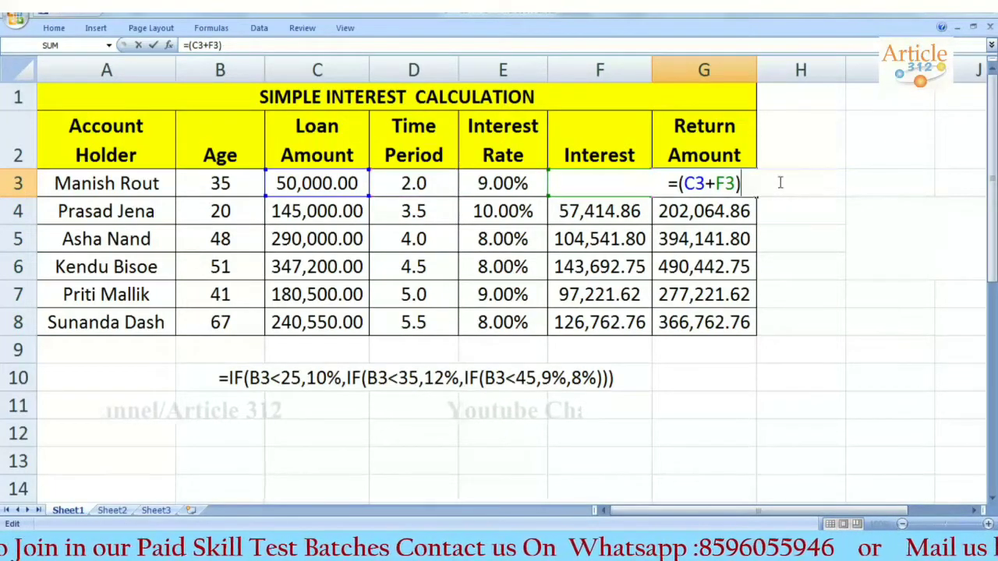
key(Return)
click(741, 184)
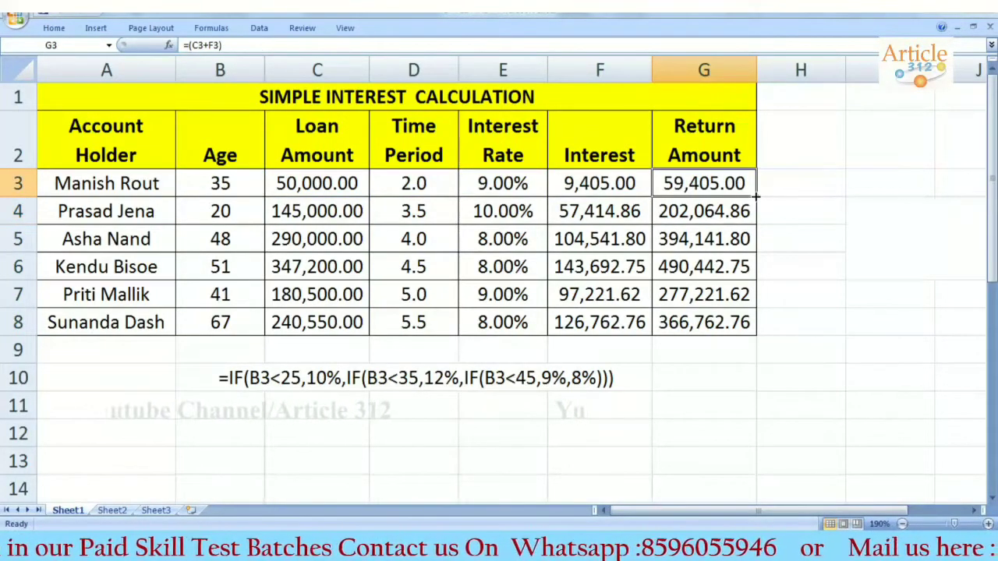